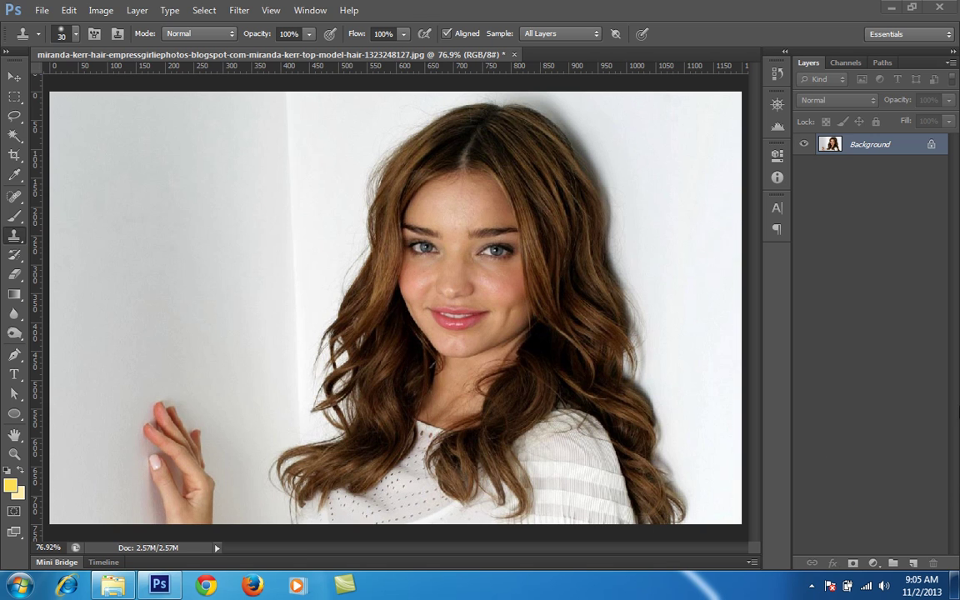
# Step: Add a new layer above the Background and fill it with 50% Gray in Normal mode at 100% opacity
pyautogui.click(915, 564)
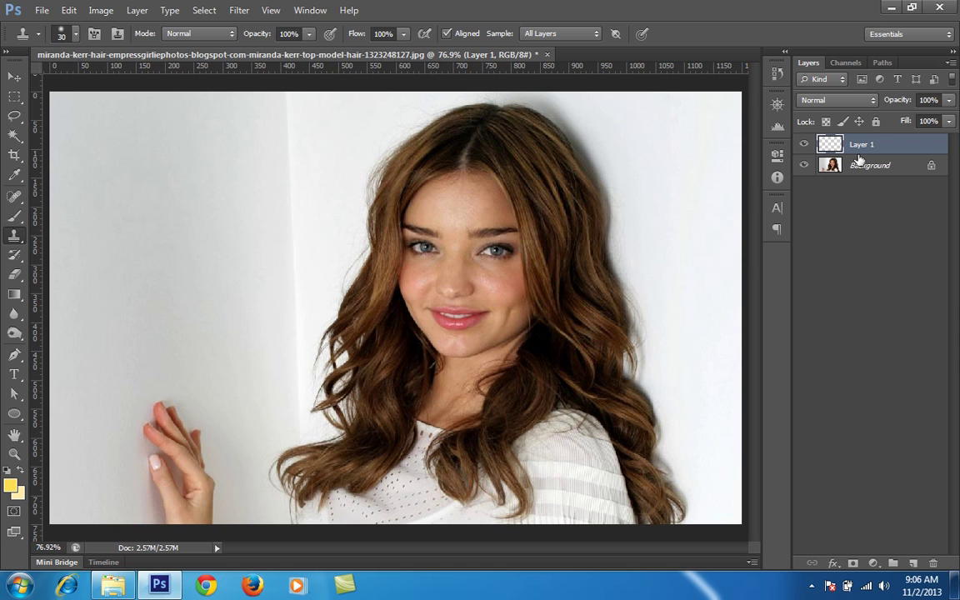
pyautogui.hotkey('shift', 'F5')
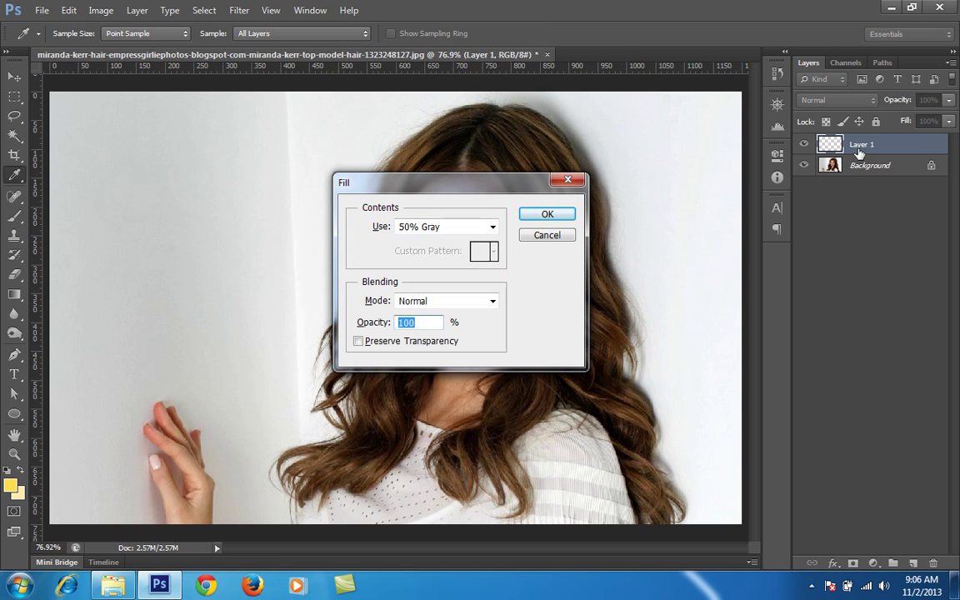
pyautogui.click(482, 232)
pyautogui.click(484, 230)
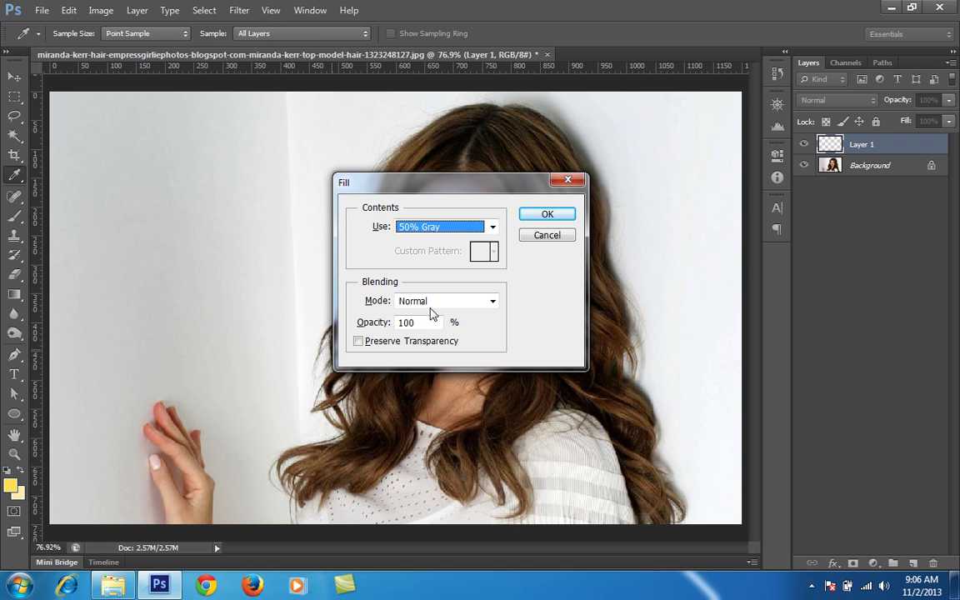
pyautogui.click(550, 215)
pyautogui.press('s')
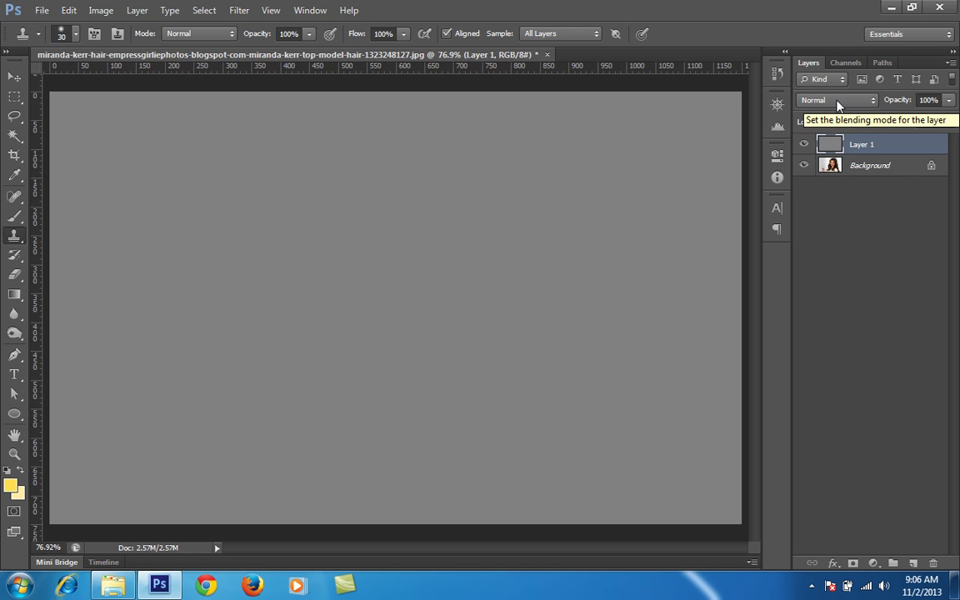
# Step: Hide the gray-filled Layer 1 and add another new empty layer above it
pyautogui.click(804, 144)
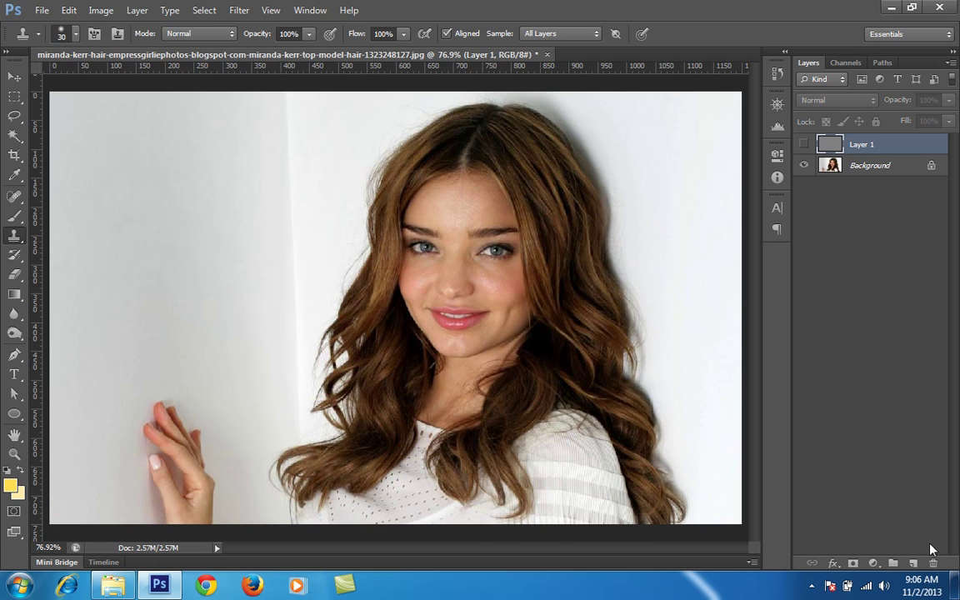
pyautogui.click(914, 563)
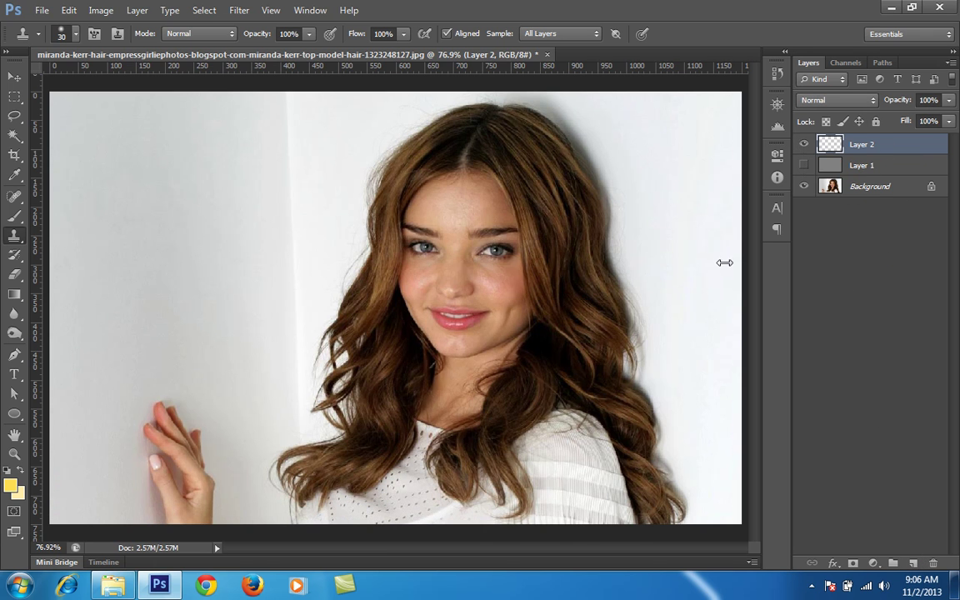
# Step: Set the foreground color to the neutral gray with hex value 808080
pyautogui.click(10, 485)
pyautogui.moveTo(750, 299)
pyautogui.mouseDown()
pyautogui.moveTo(574, 278)
pyautogui.moveTo(614, 296)
pyautogui.moveTo(631, 255)
pyautogui.moveTo(617, 246)
pyautogui.mouseUp()
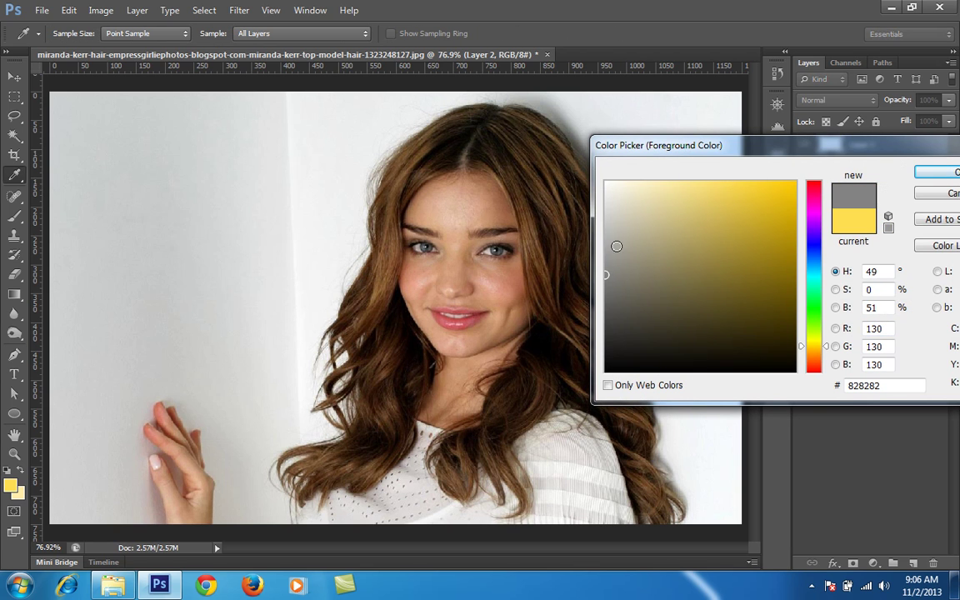
pyautogui.click(617, 245)
pyautogui.click(620, 298)
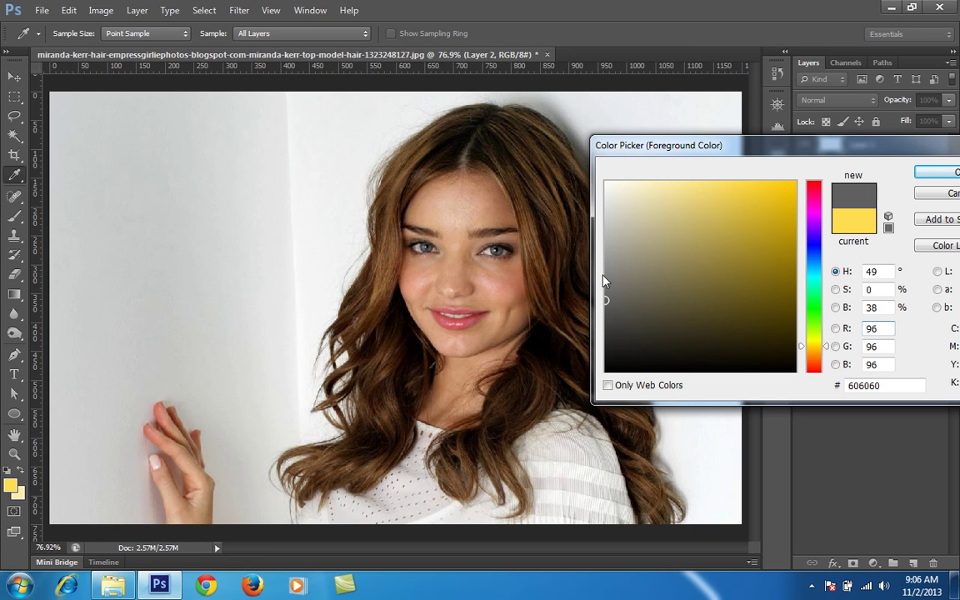
pyautogui.doubleClick(867, 386)
pyautogui.write('80')
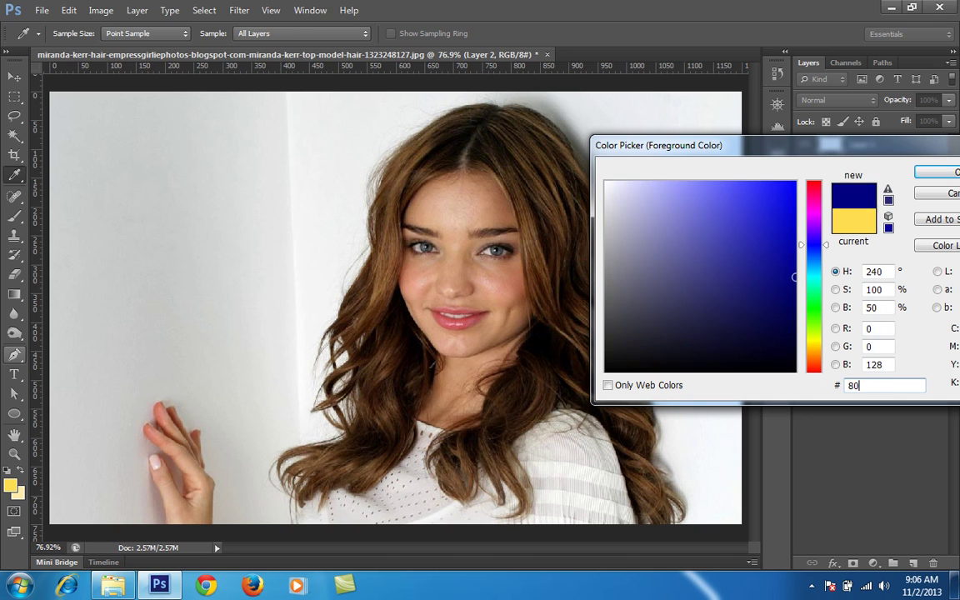
pyautogui.write('8080')
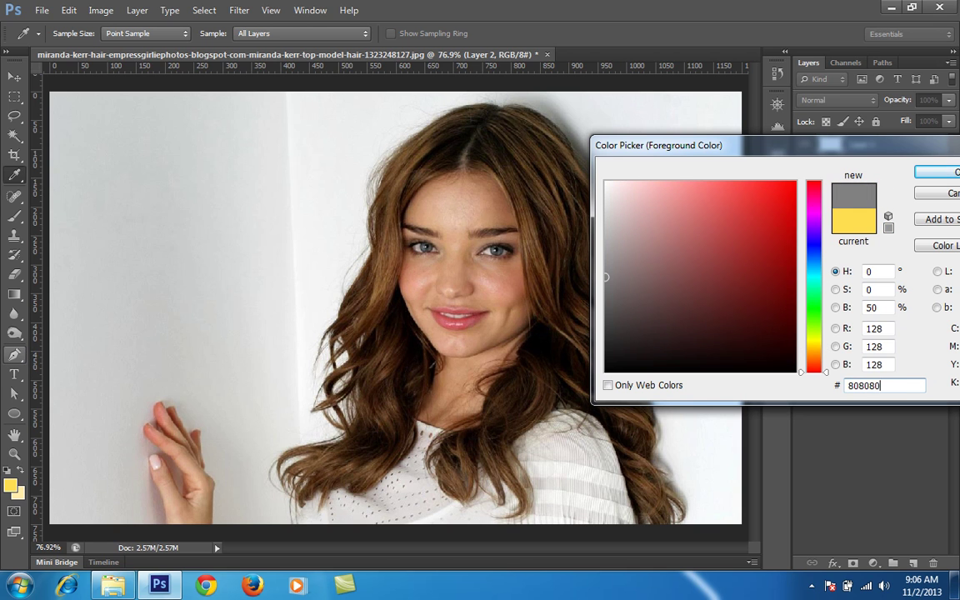
pyautogui.moveTo(685, 143); pyautogui.dragTo(375, 185)
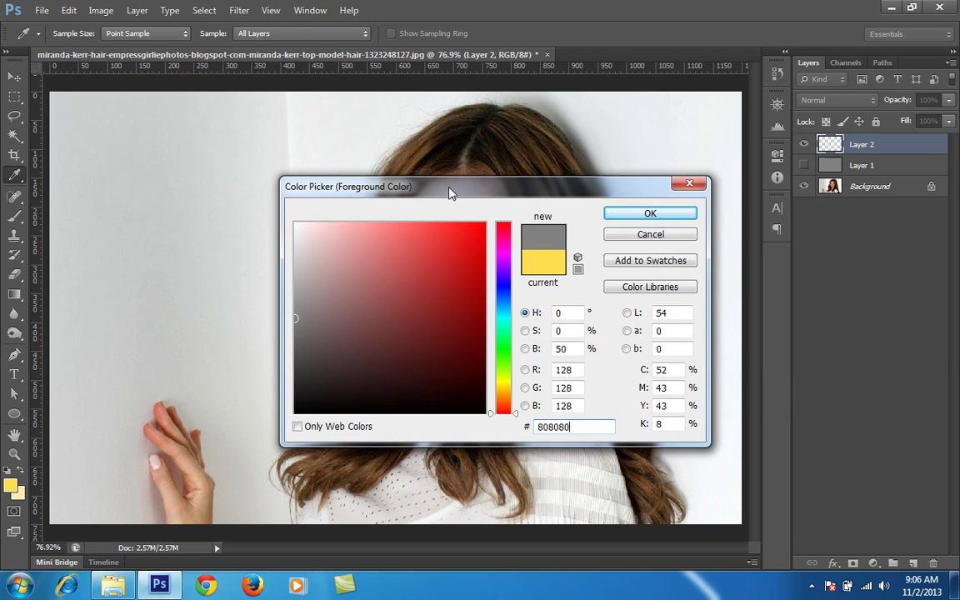
pyautogui.click(617, 215)
pyautogui.press('s')
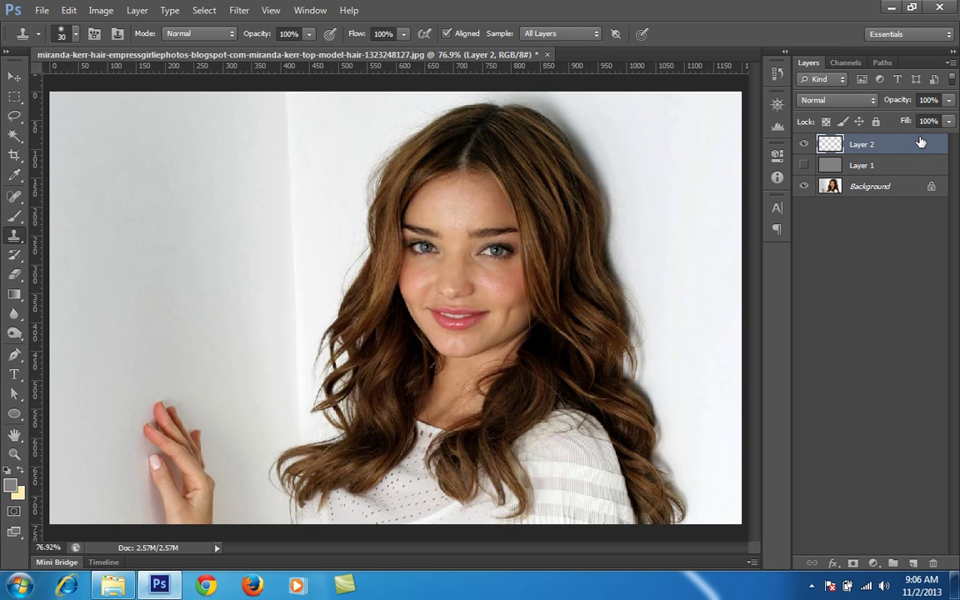
# Step: Fill Layer 2 with the gray foreground color, set its blending mode to Color Dodge and compare the photo with and without it
pyautogui.hotkey('alt', 'BackSpace')
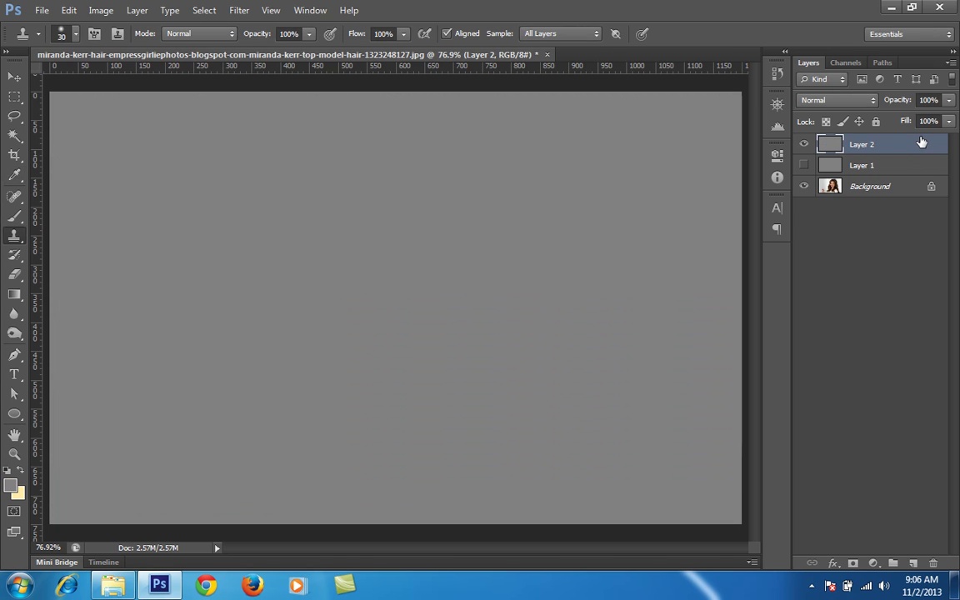
pyautogui.click(804, 164)
pyautogui.click(852, 104)
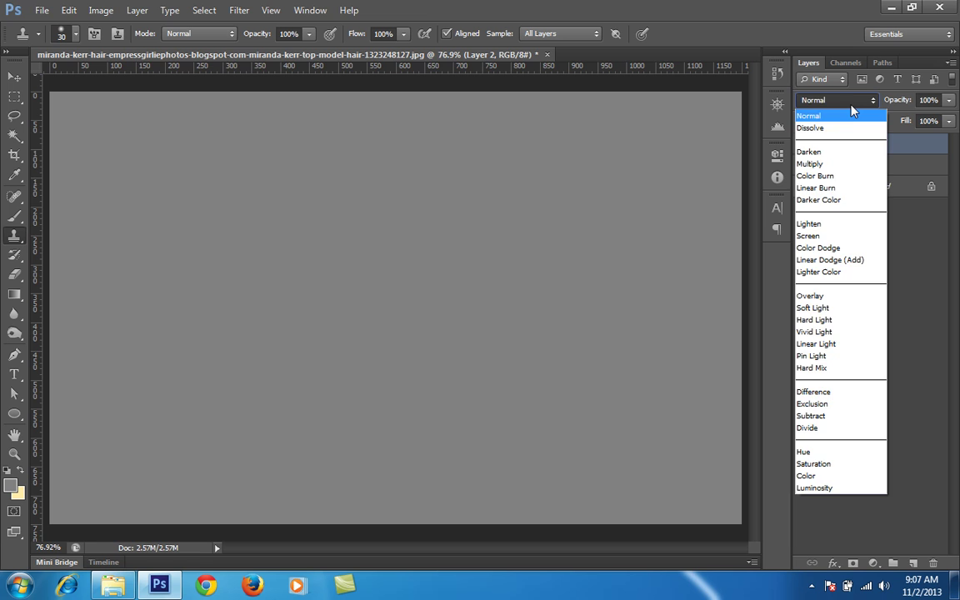
pyautogui.click(852, 107)
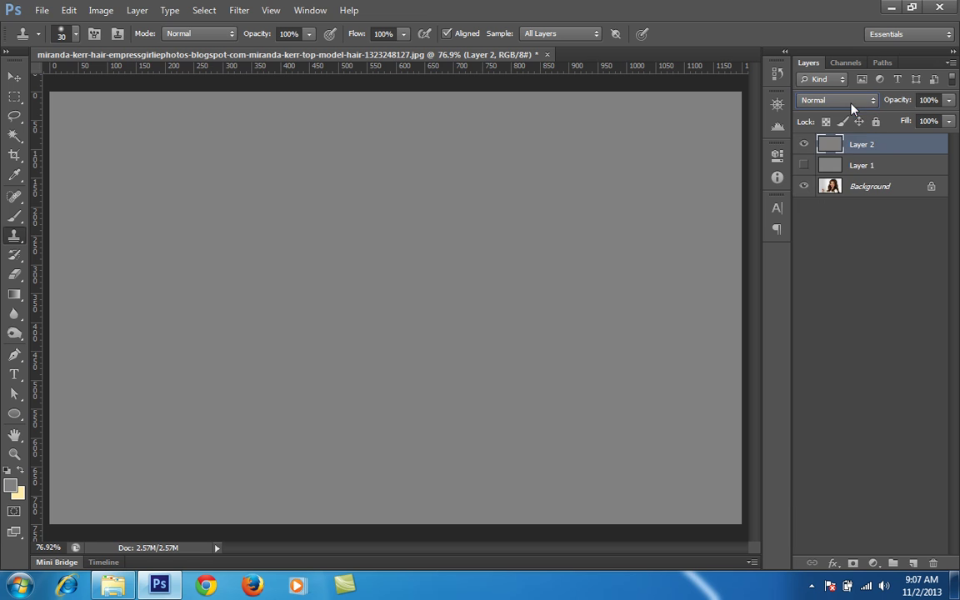
pyautogui.click(838, 100)
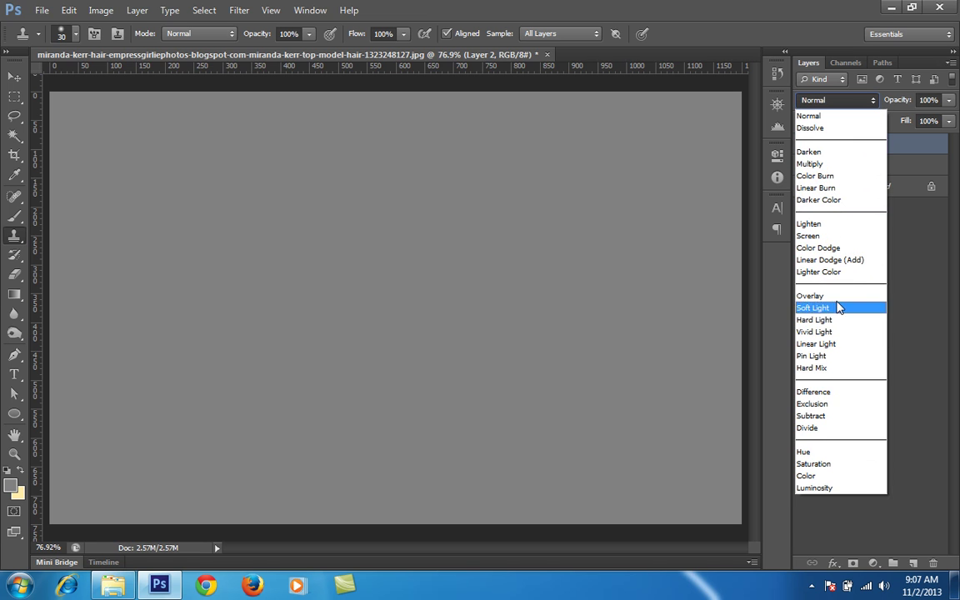
pyautogui.click(840, 253)
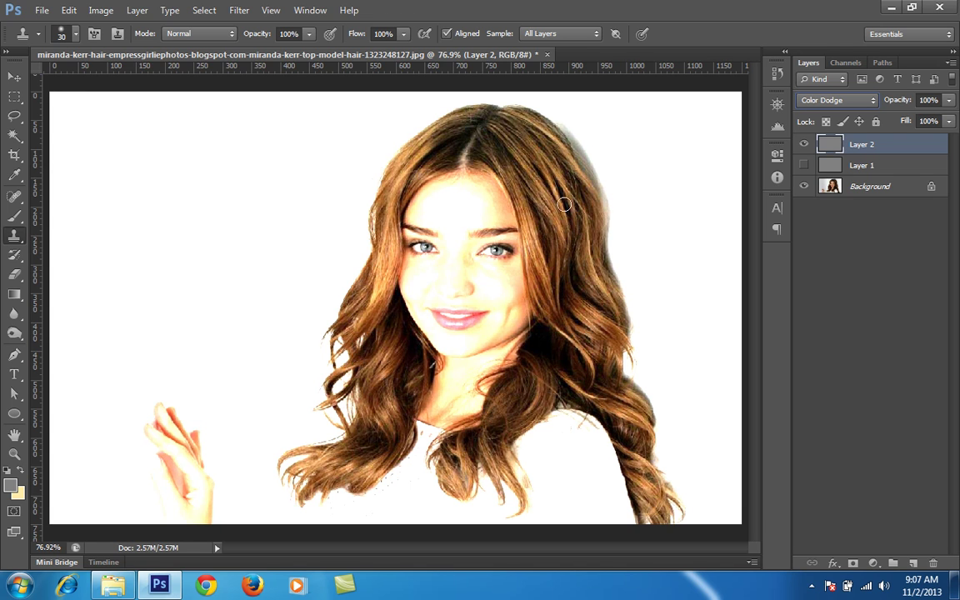
pyautogui.click(805, 146)
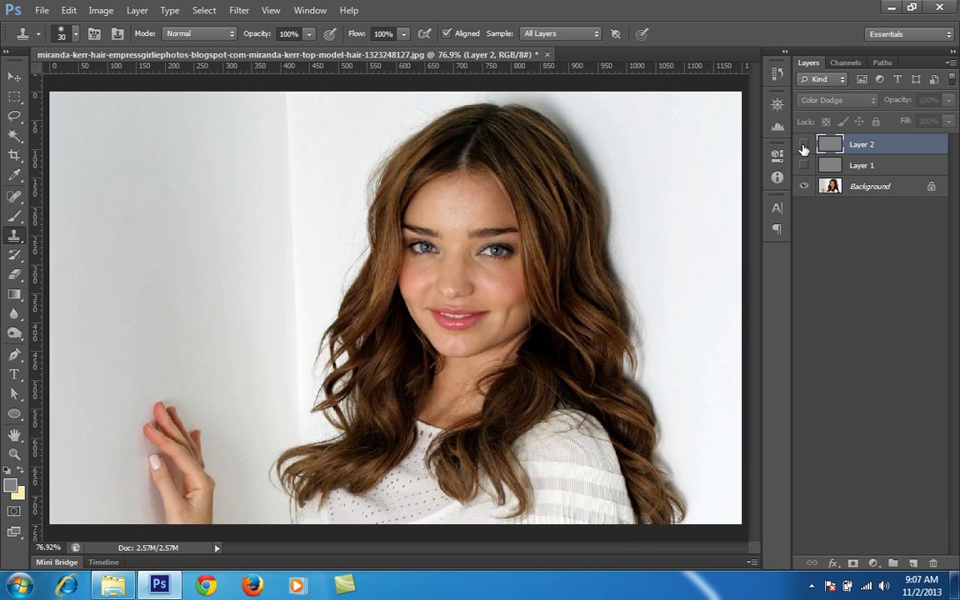
pyautogui.click(805, 146)
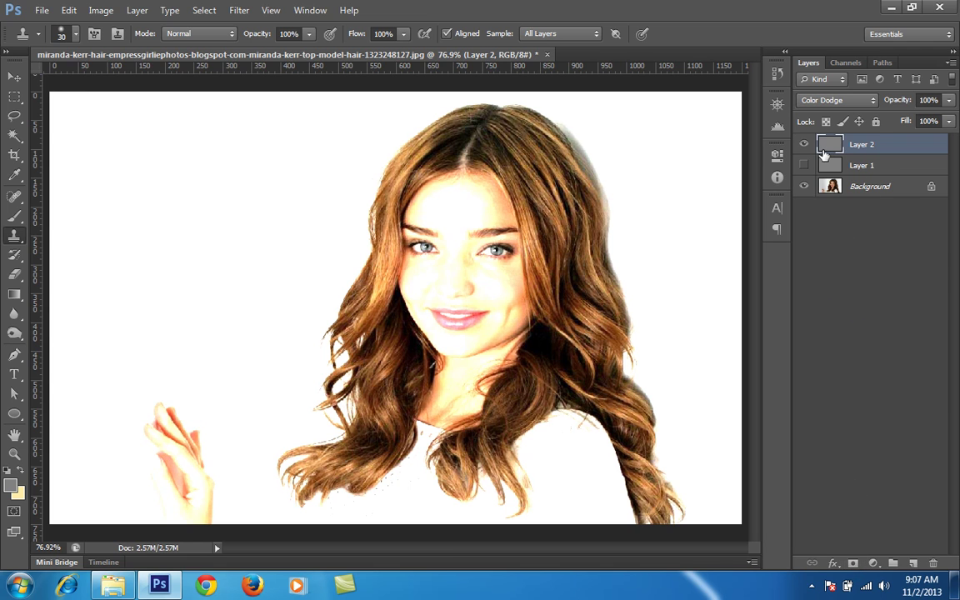
# Step: Delete the unneeded Layer 1 and add a black layer mask that hides all of Layer 2
pyautogui.click(900, 172)
pyautogui.press('Delete')
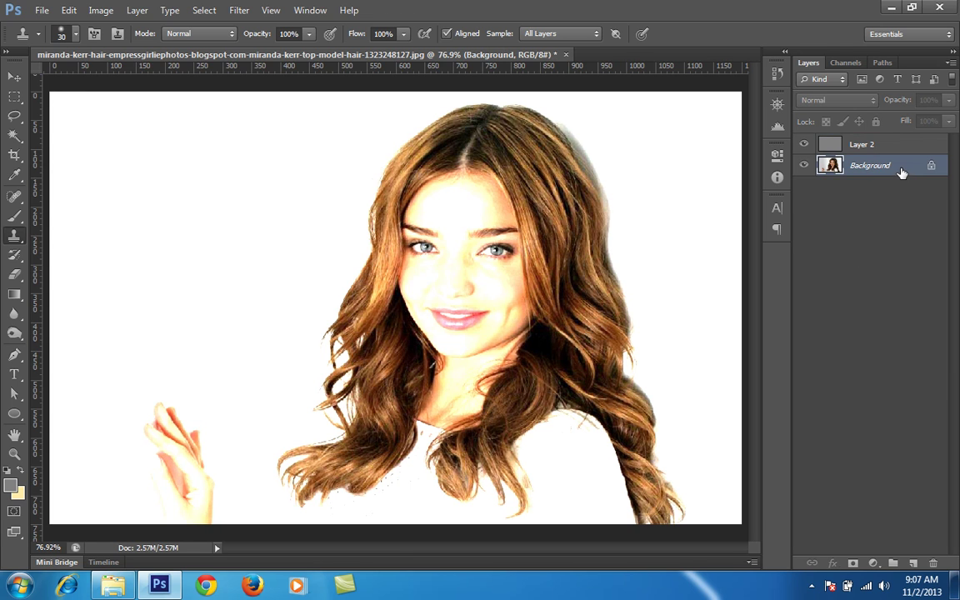
pyautogui.click(908, 145)
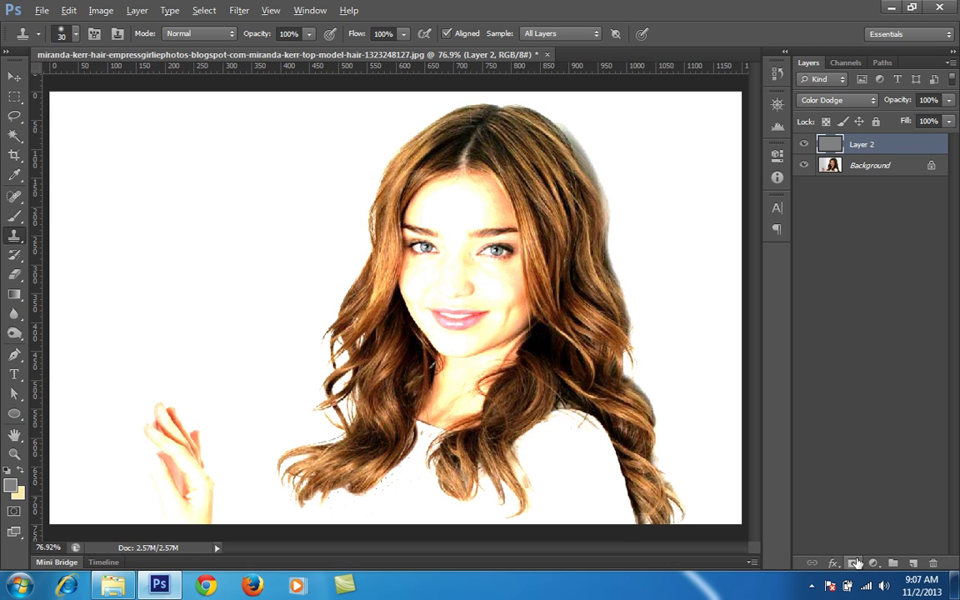
pyautogui.keyDown('alt'); pyautogui.click(857, 564); pyautogui.keyUp('alt')
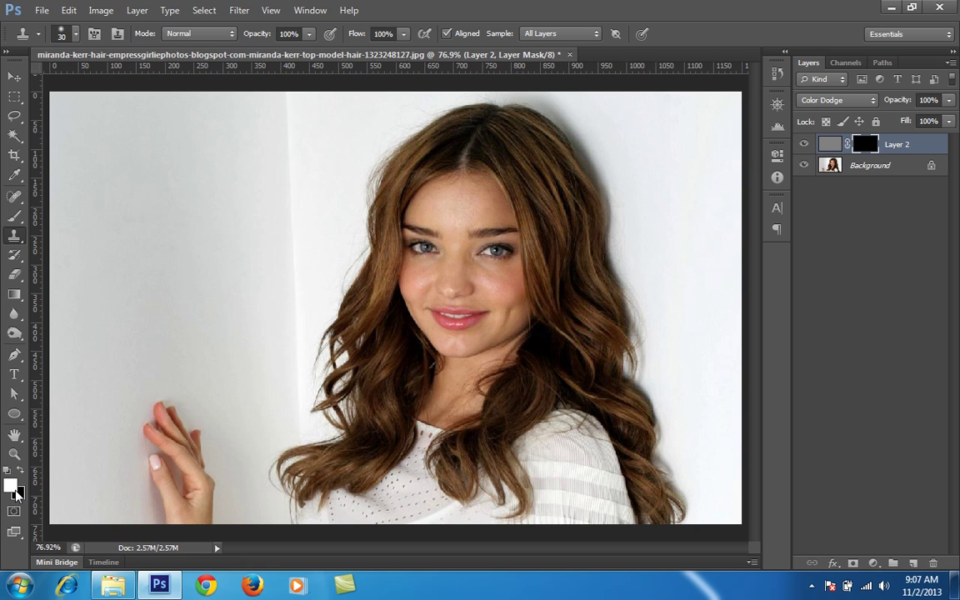
# Step: Choose the Brush tool and set up a soft round brush of 17 px with 0% hardness
pyautogui.click(14, 215)
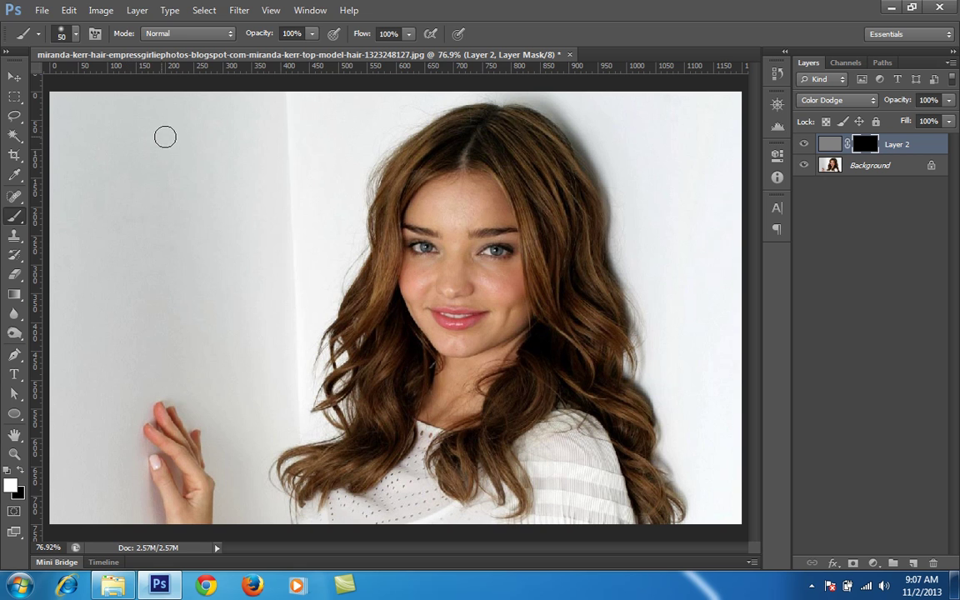
pyautogui.rightClick(151, 135)
pyautogui.moveTo(240, 172); pyautogui.dragTo(203, 173)
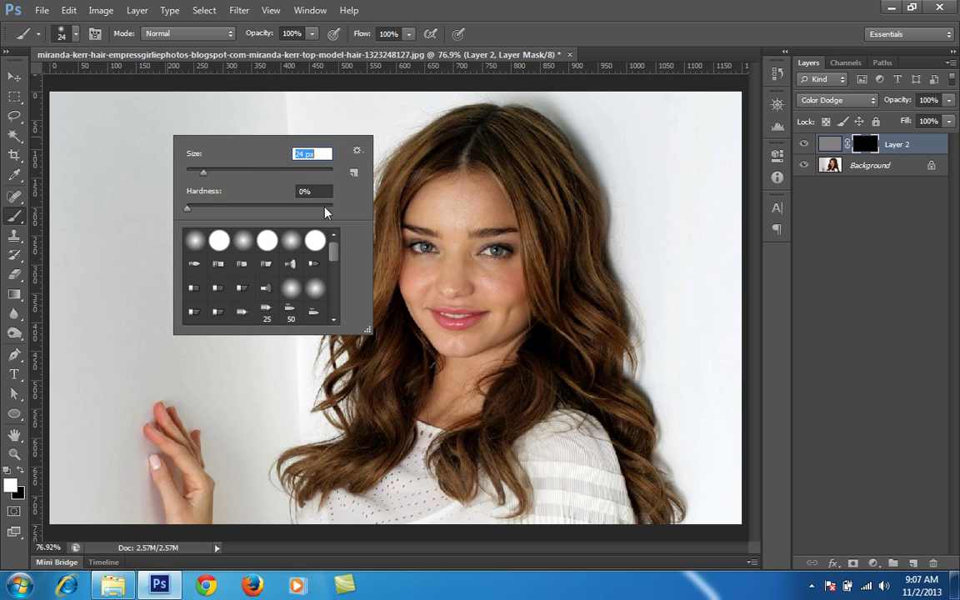
pyautogui.moveTo(204, 173)
pyautogui.mouseDown()
pyautogui.moveTo(191, 173)
pyautogui.moveTo(202, 173)
pyautogui.mouseUp()
pyautogui.moveTo(203, 177); pyautogui.dragTo(216, 172)
pyautogui.click(454, 203)
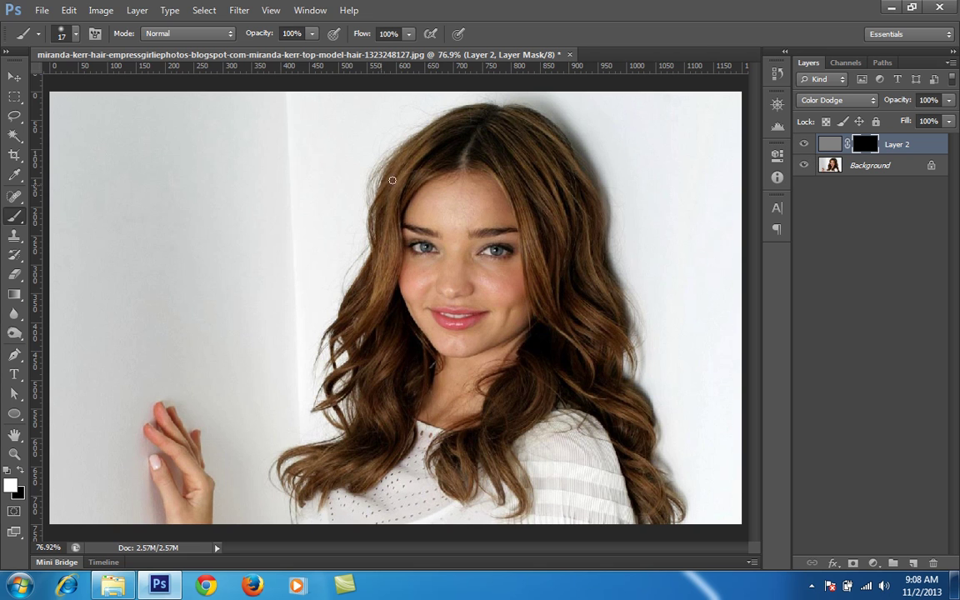
# Step: Paint white on Layer 2's mask along the hair strands on the image's left side to reveal golden highlights
pyautogui.moveTo(421, 159)
pyautogui.mouseDown()
pyautogui.moveTo(397, 199)
pyautogui.moveTo(373, 292)
pyautogui.mouseUp()
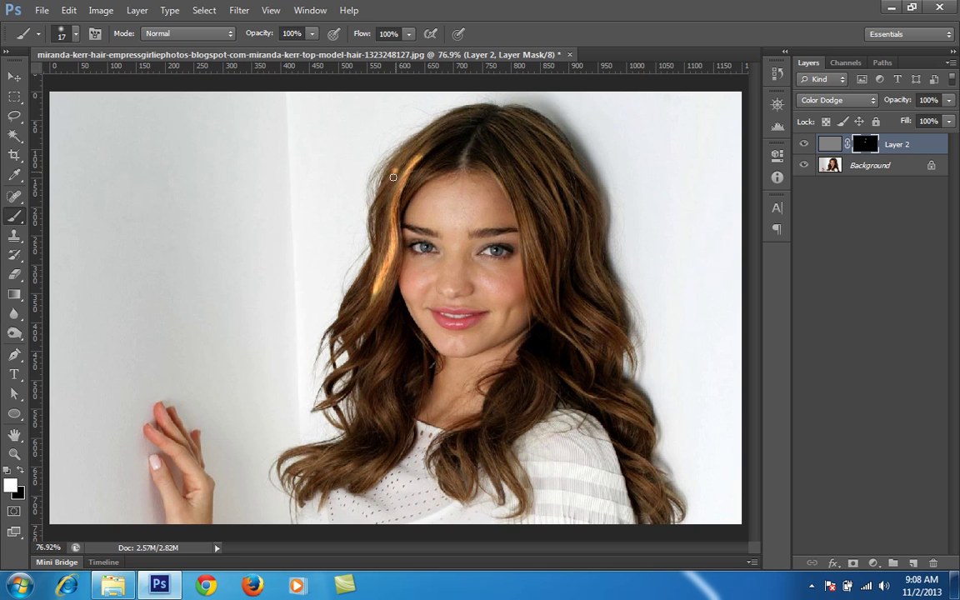
pyautogui.moveTo(393, 176)
pyautogui.mouseDown()
pyautogui.moveTo(374, 216)
pyautogui.moveTo(379, 261)
pyautogui.mouseUp()
pyautogui.moveTo(380, 317)
pyautogui.mouseDown()
pyautogui.moveTo(359, 333)
pyautogui.moveTo(392, 364)
pyautogui.moveTo(398, 350)
pyautogui.moveTo(330, 345)
pyautogui.moveTo(394, 408)
pyautogui.moveTo(357, 385)
pyautogui.moveTo(368, 390)
pyautogui.moveTo(360, 460)
pyautogui.moveTo(373, 472)
pyautogui.moveTo(356, 473)
pyautogui.moveTo(275, 421)
pyautogui.moveTo(307, 404)
pyautogui.moveTo(318, 449)
pyautogui.moveTo(344, 430)
pyautogui.mouseUp()
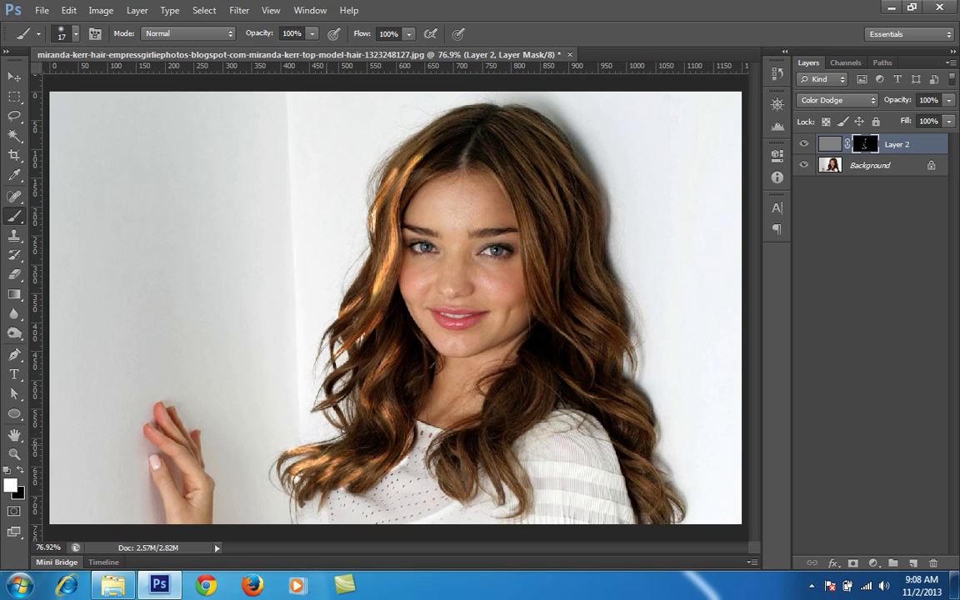
pyautogui.moveTo(431, 135); pyautogui.dragTo(397, 162)
# Step: Paint highlights on the mask along the upper hair strands on the image's right side, from the parting outward
pyautogui.moveTo(524, 226)
pyautogui.mouseDown()
pyautogui.moveTo(539, 283)
pyautogui.moveTo(561, 272)
pyautogui.moveTo(551, 208)
pyautogui.moveTo(531, 180)
pyautogui.moveTo(555, 200)
pyautogui.moveTo(564, 231)
pyautogui.moveTo(556, 301)
pyautogui.moveTo(542, 183)
pyautogui.mouseUp()
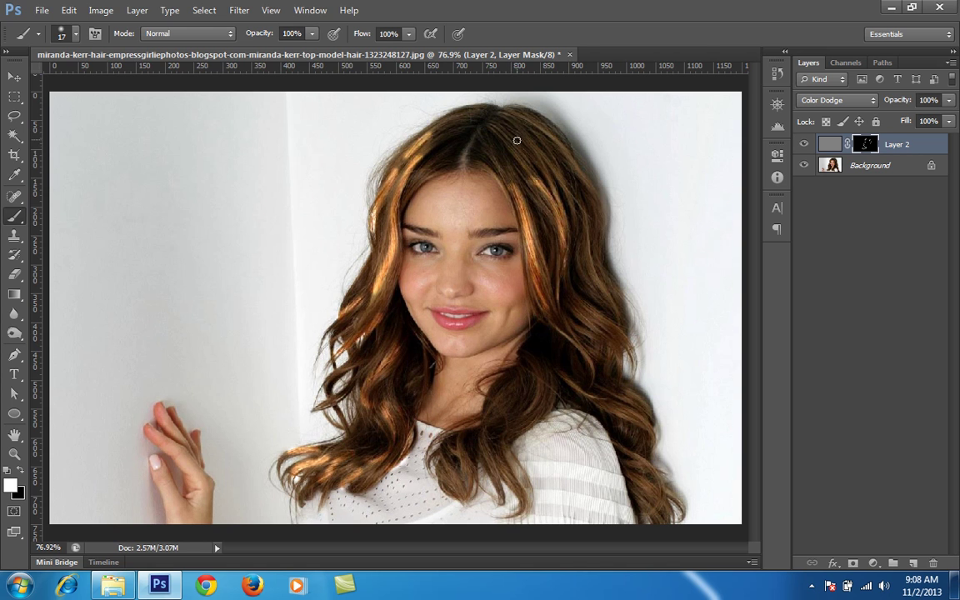
pyautogui.moveTo(499, 150); pyautogui.dragTo(516, 199)
pyautogui.moveTo(536, 131); pyautogui.dragTo(587, 167)
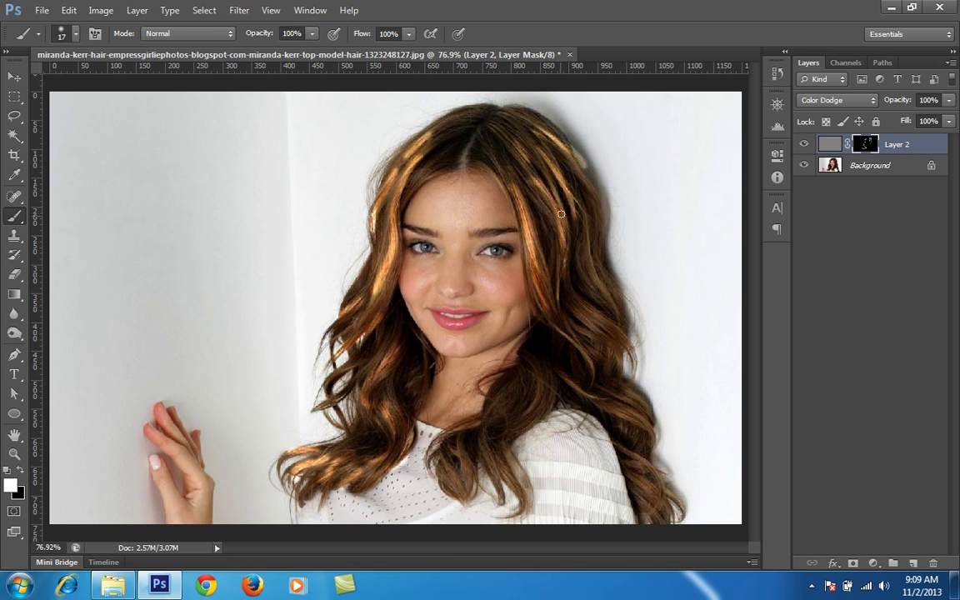
pyautogui.press('s')
pyautogui.click(526, 156)
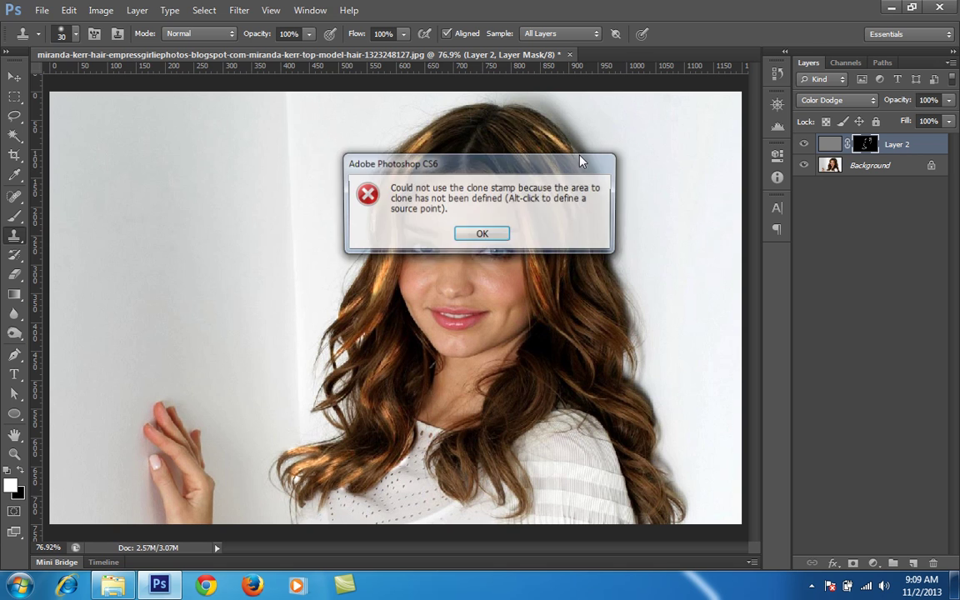
pyautogui.click(482, 236)
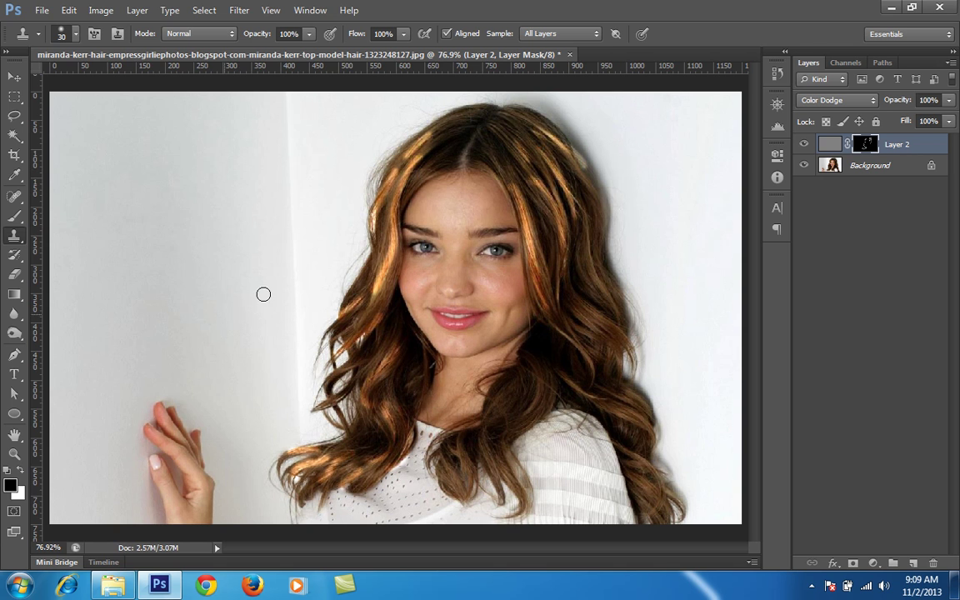
pyautogui.click(529, 149)
pyautogui.click(482, 236)
pyautogui.press('b')
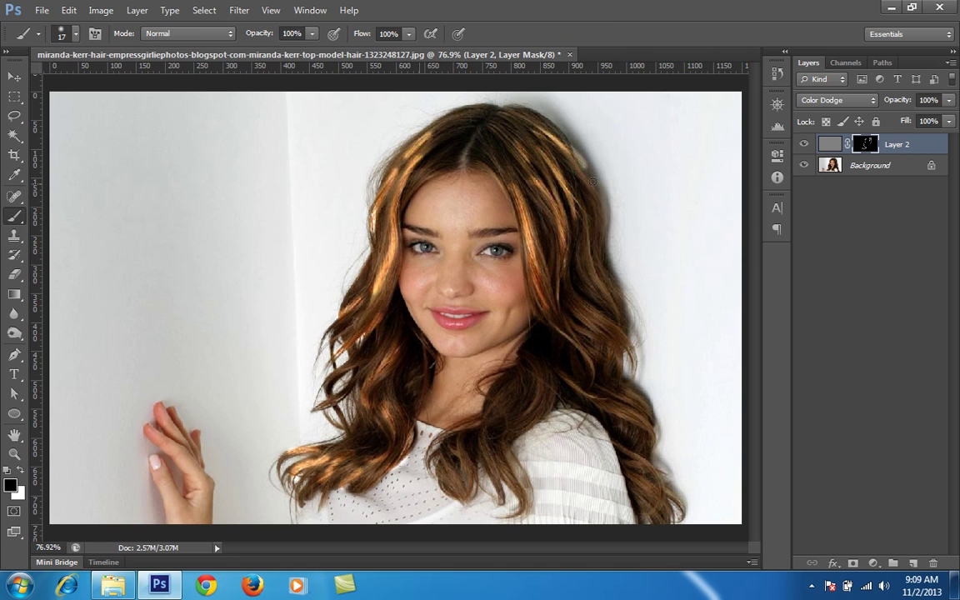
# Step: Paint black on the mask to remove the highlight spilling past the hair's upper right edge, and return the foreground color to white
pyautogui.press('x')
pyautogui.moveTo(582, 169)
pyautogui.mouseDown()
pyautogui.moveTo(575, 135)
pyautogui.moveTo(593, 171)
pyautogui.mouseUp()
pyautogui.press('x')
pyautogui.press('x')
# Step: Paint white on the mask over the remaining right-side waves and the lower curls on both sides to add highlights
pyautogui.moveTo(588, 242); pyautogui.dragTo(594, 282)
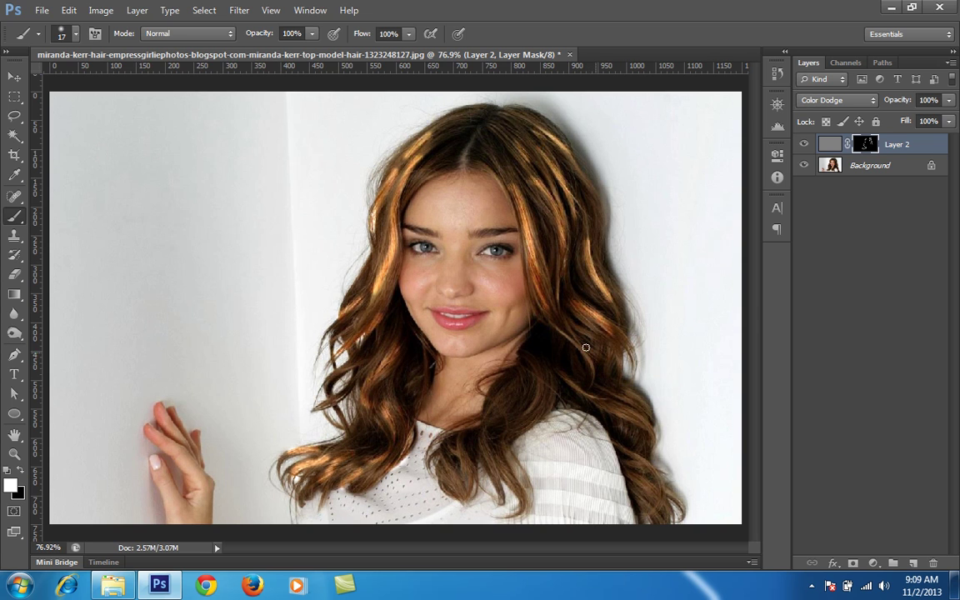
pyautogui.moveTo(510, 305)
pyautogui.mouseDown()
pyautogui.moveTo(552, 360)
pyautogui.moveTo(642, 421)
pyautogui.mouseUp()
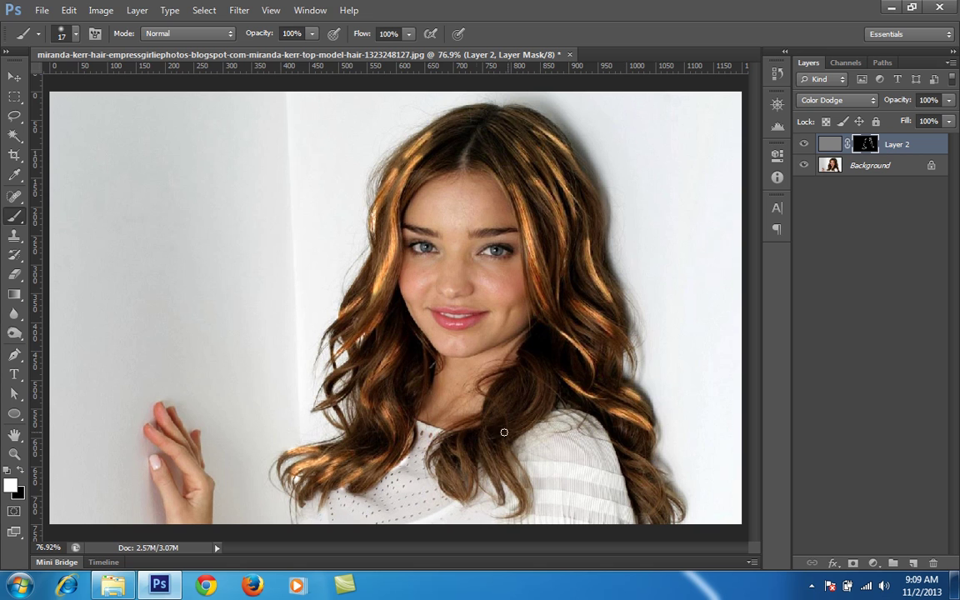
pyautogui.moveTo(486, 439); pyautogui.dragTo(495, 482)
pyautogui.moveTo(421, 413)
pyautogui.mouseDown()
pyautogui.moveTo(409, 434)
pyautogui.moveTo(399, 421)
pyautogui.mouseUp()
pyautogui.moveTo(535, 380)
pyautogui.mouseDown()
pyautogui.moveTo(501, 432)
pyautogui.moveTo(577, 436)
pyautogui.moveTo(644, 470)
pyautogui.moveTo(633, 462)
pyautogui.moveTo(655, 486)
pyautogui.moveTo(646, 503)
pyautogui.moveTo(636, 487)
pyautogui.moveTo(661, 462)
pyautogui.mouseUp()
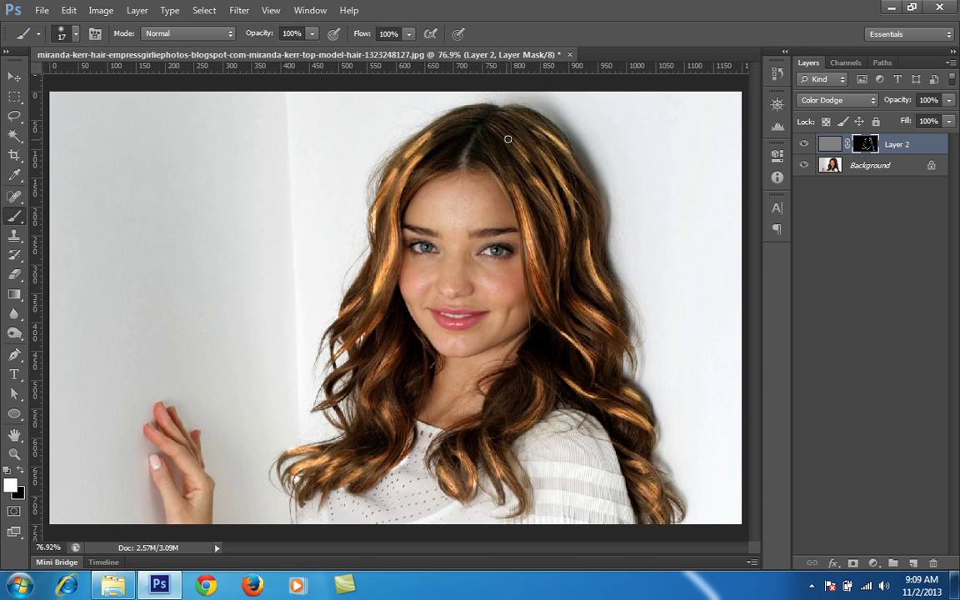
# Step: Paint the remaining highlights on the mask beside the parting and on the image's left-side waves, and reduce Layer 2's opacity to 53%
pyautogui.moveTo(512, 122); pyautogui.dragTo(525, 166)
pyautogui.moveTo(338, 322); pyautogui.dragTo(310, 353)
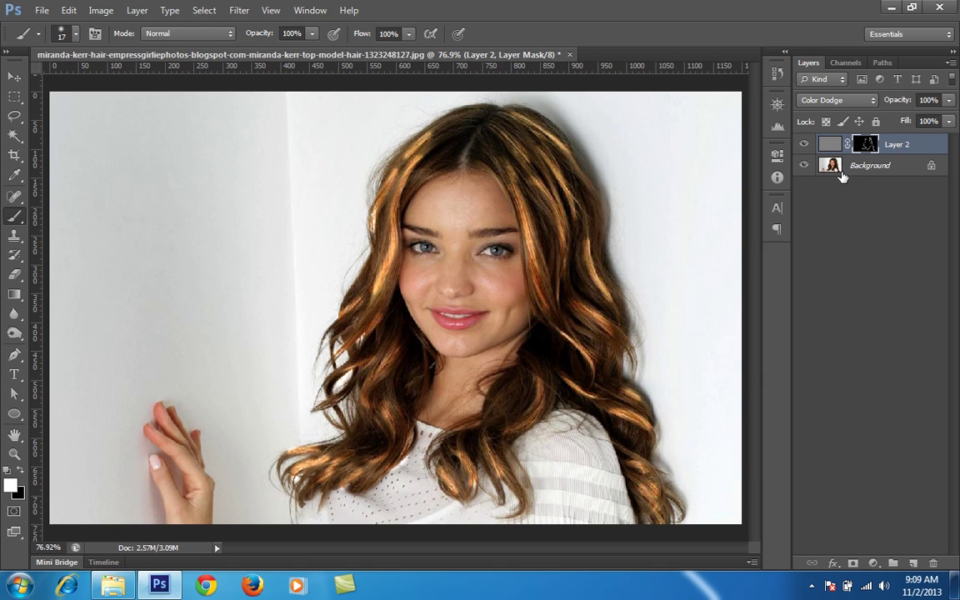
pyautogui.moveTo(897, 104); pyautogui.dragTo(863, 105)
# Step: Feather Layer 2's mask by 8 px to soften the edges of the highlights
pyautogui.click(870, 146)
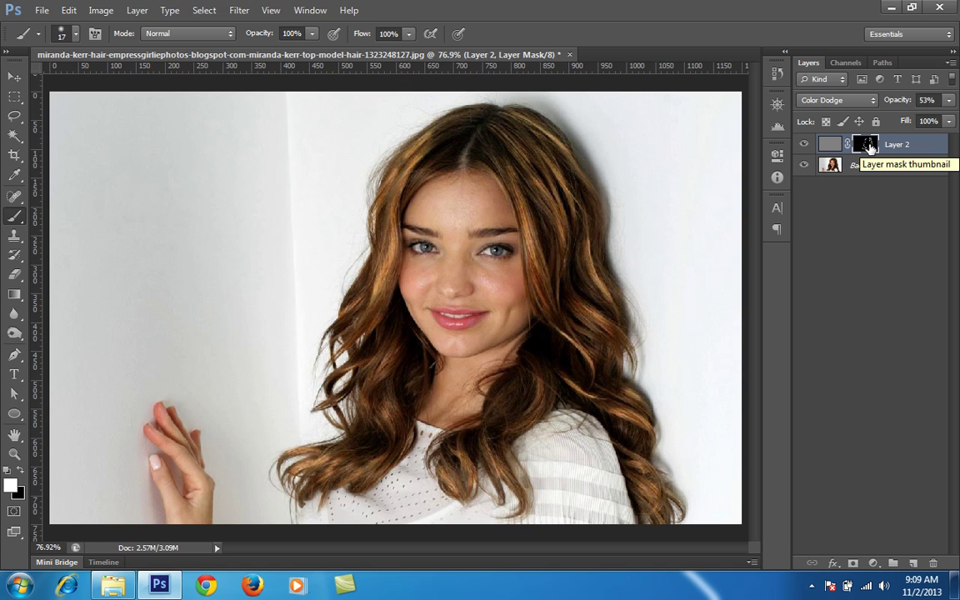
pyautogui.doubleClick(870, 146)
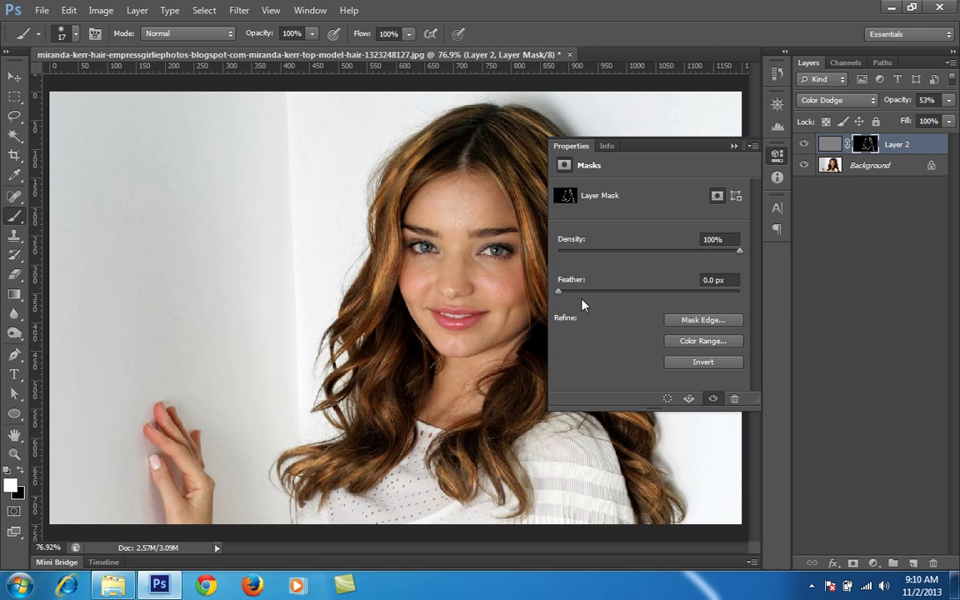
pyautogui.moveTo(560, 292); pyautogui.dragTo(626, 295)
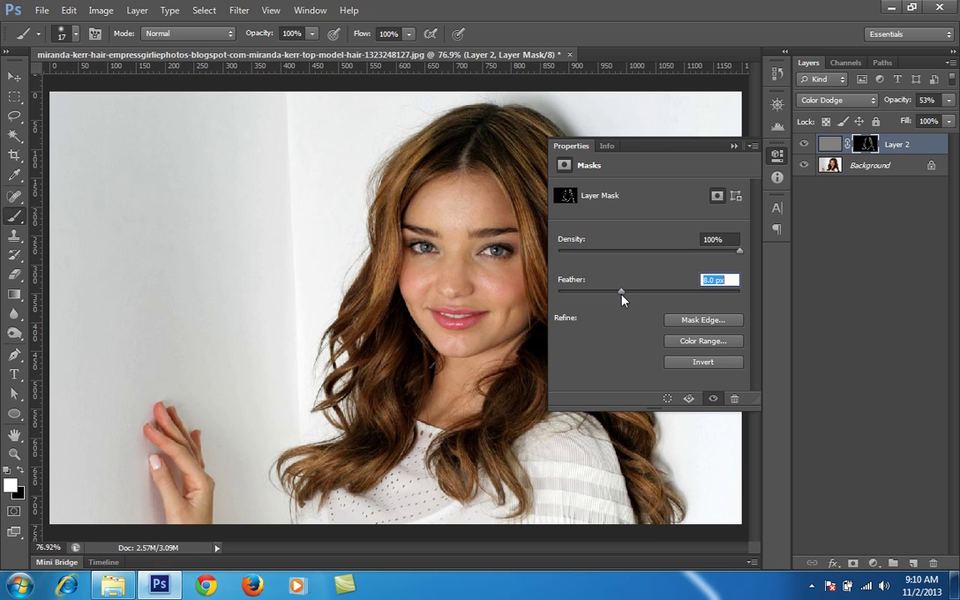
pyautogui.click(734, 147)
# Step: Raise Layer 2's opacity to 90% and compare the hair with the layer hidden and shown
pyautogui.moveTo(896, 101); pyautogui.dragTo(927, 104)
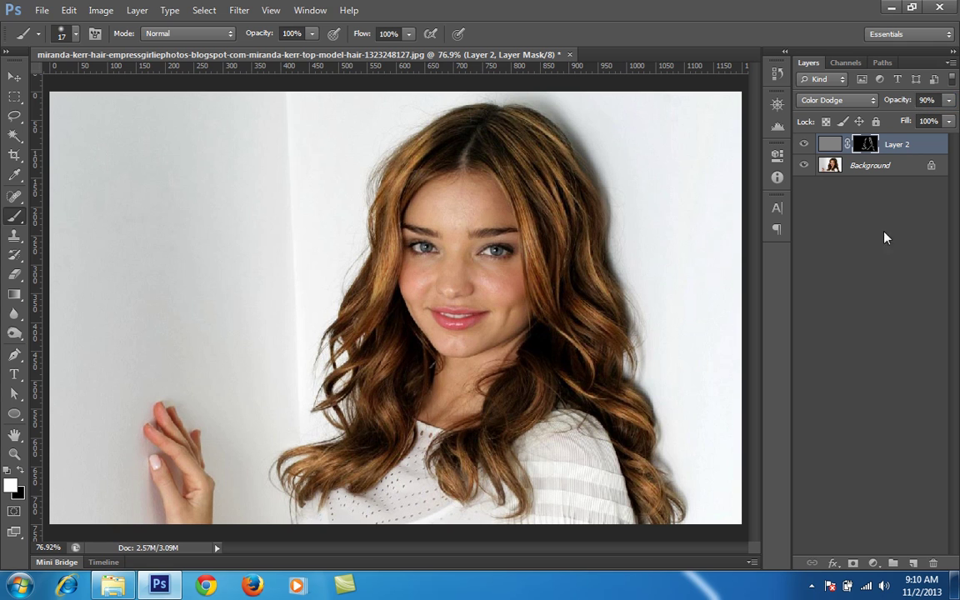
pyautogui.click(805, 146)
pyautogui.click(805, 146)
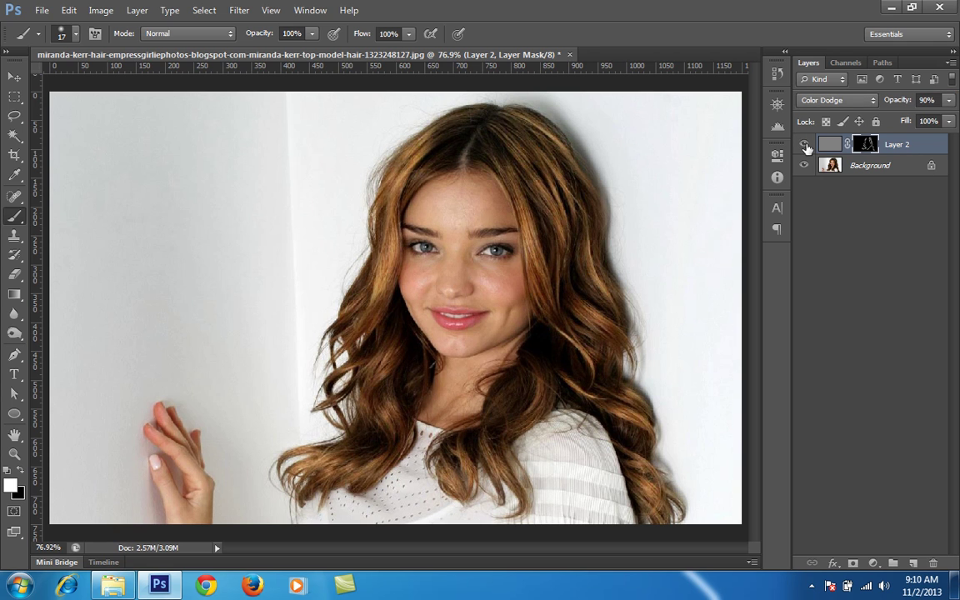